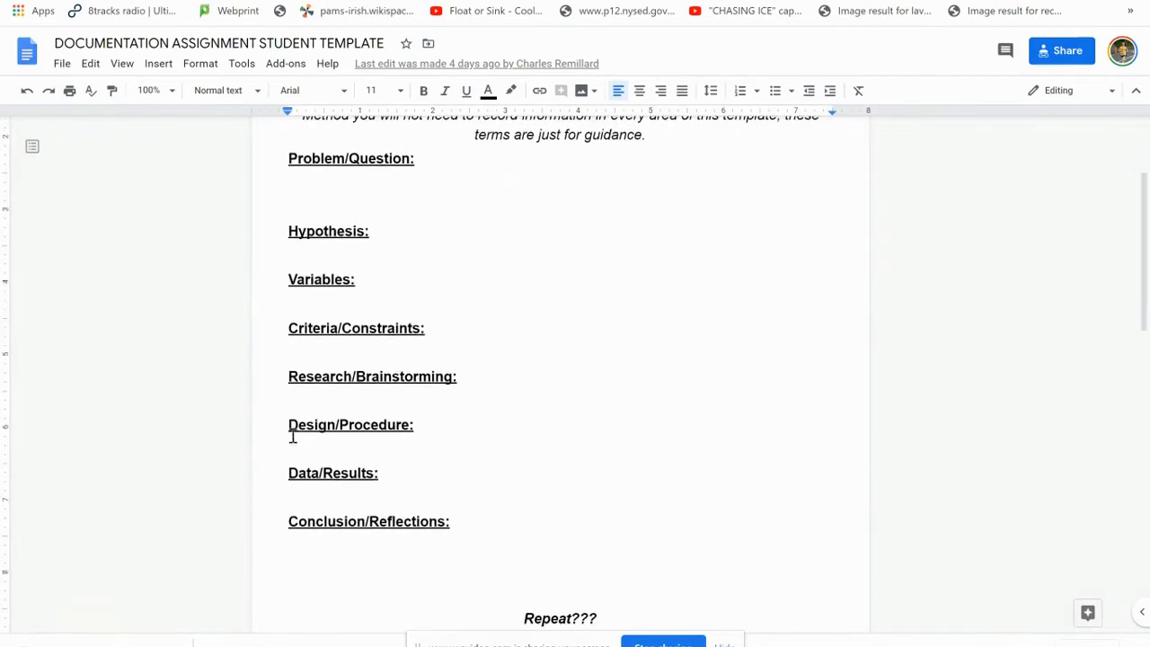
Start a new drawing right after the Design/Procedure heading.
drag(287, 425, 423, 428)
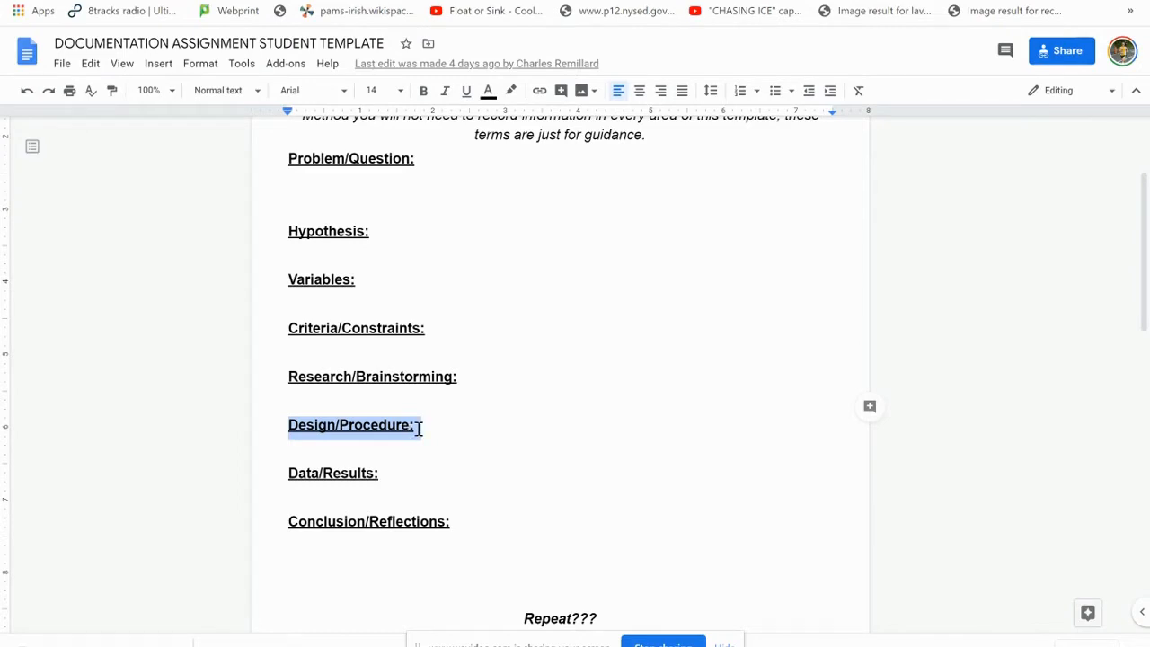
click(418, 428)
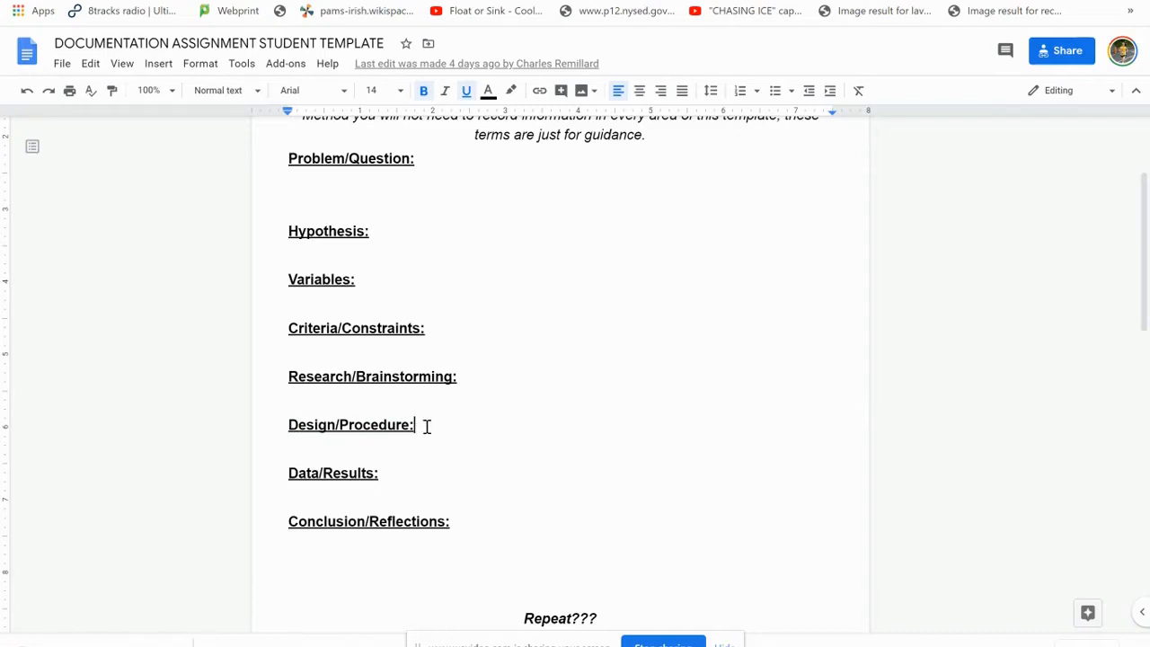
click(158, 65)
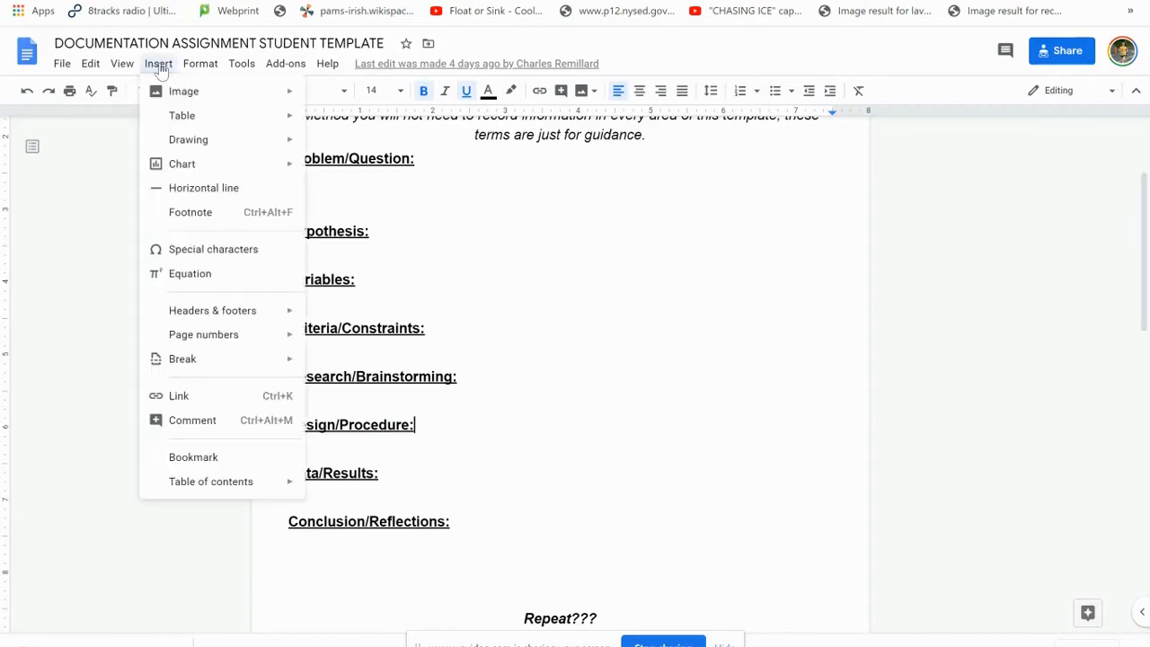
mouse_move(177, 97)
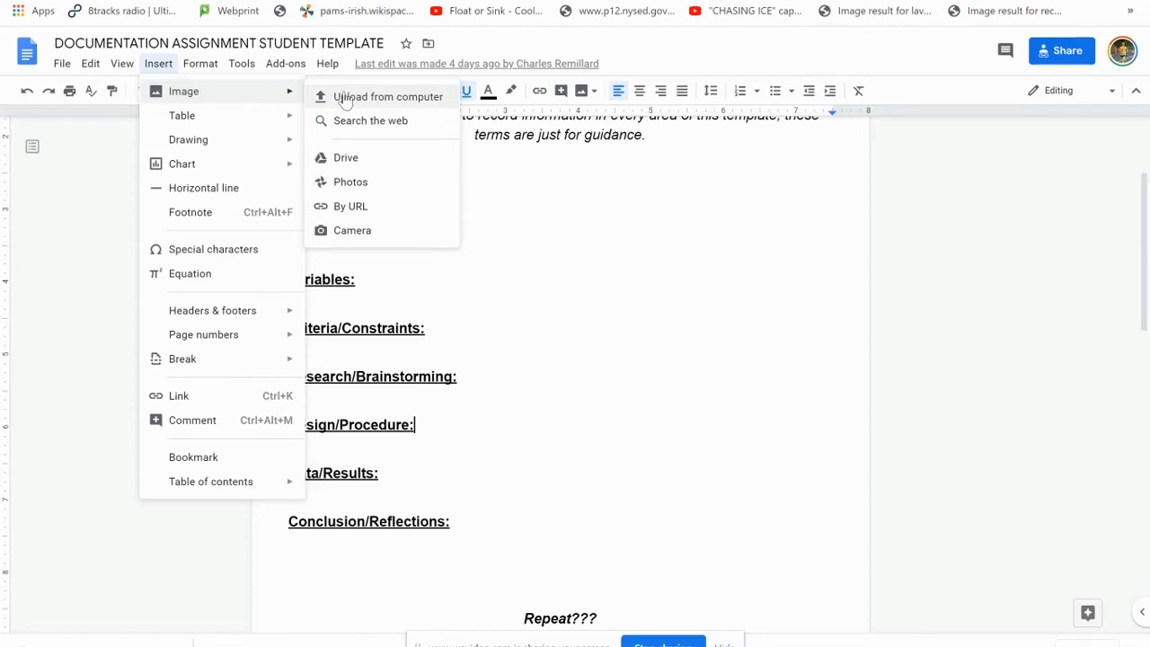
mouse_move(193, 149)
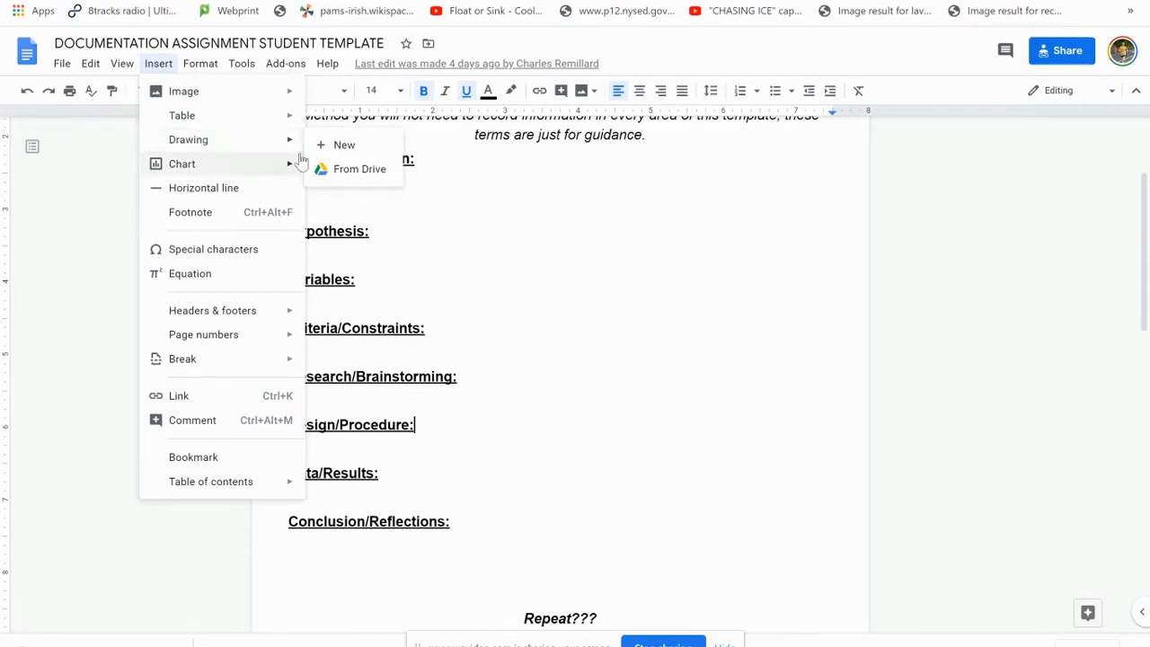
click(331, 147)
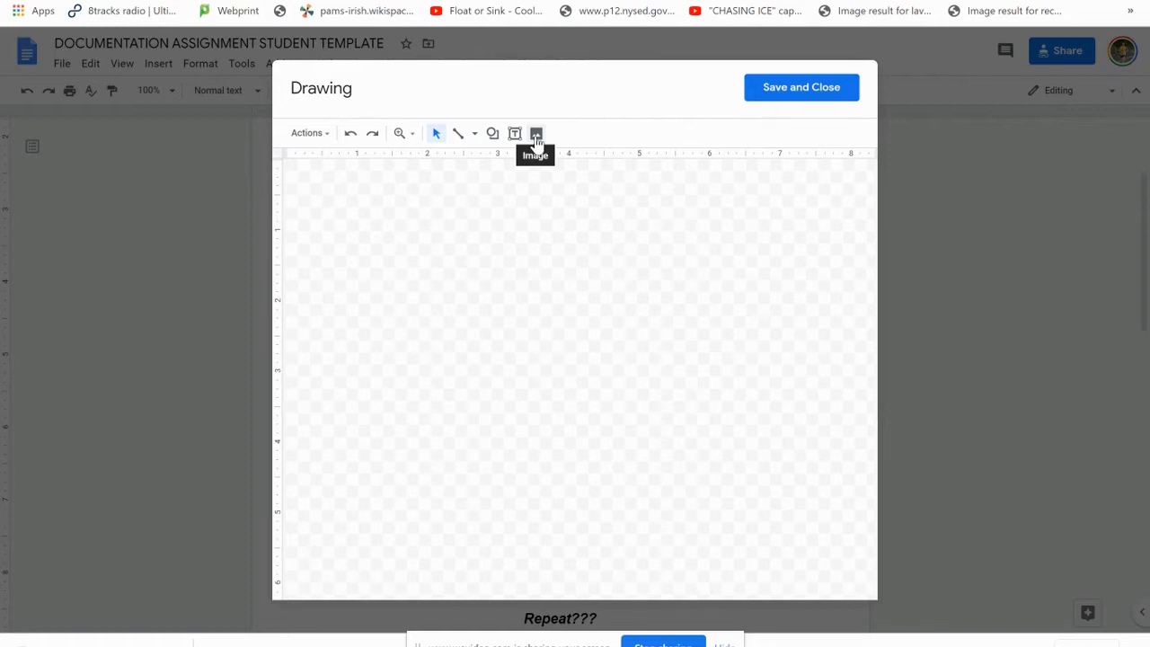
Draw a wide rectangle about 5.2 by 1.6 inches across the middle of the drawing canvas.
click(493, 135)
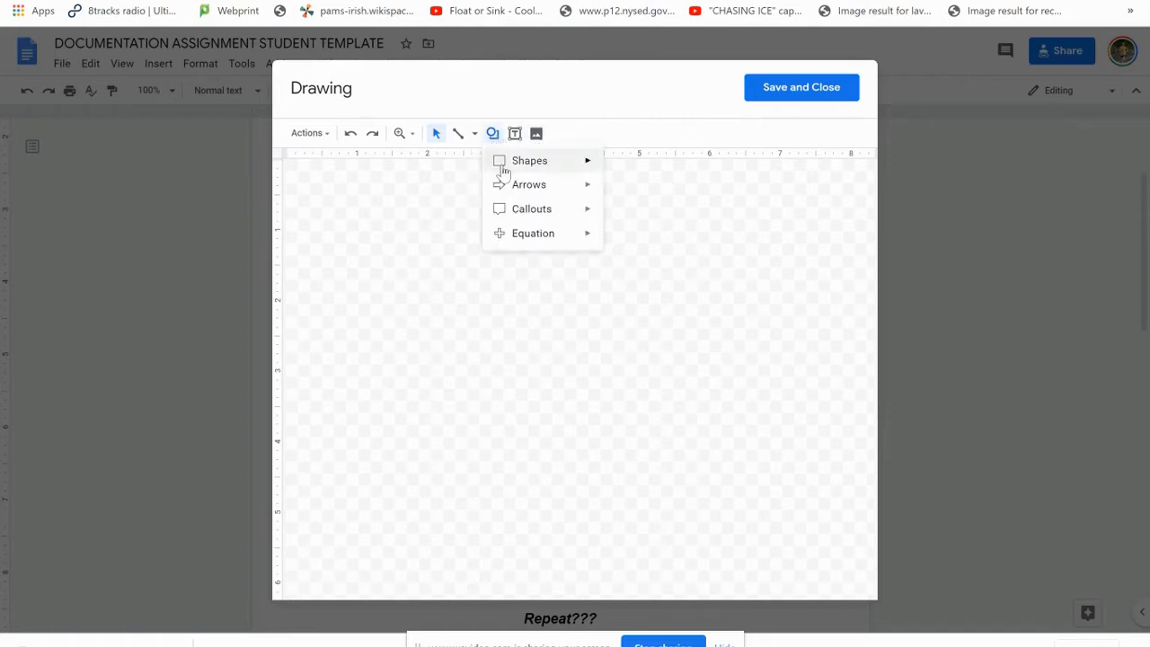
mouse_move(504, 167)
click(613, 165)
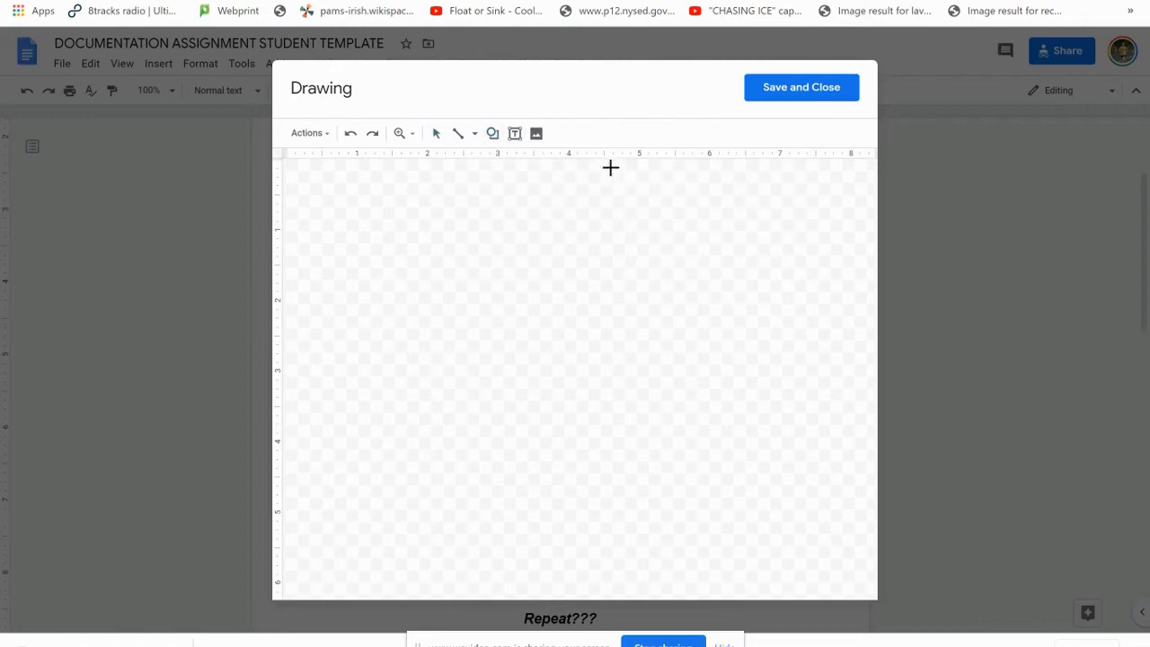
mouse_move(363, 339)
mouse_down()
mouse_move(691, 416)
mouse_move(727, 450)
mouse_up()
Add a text box reading "Lab Table" inside the rectangle, then shrink and centre it there.
click(514, 132)
drag(432, 395, 598, 419)
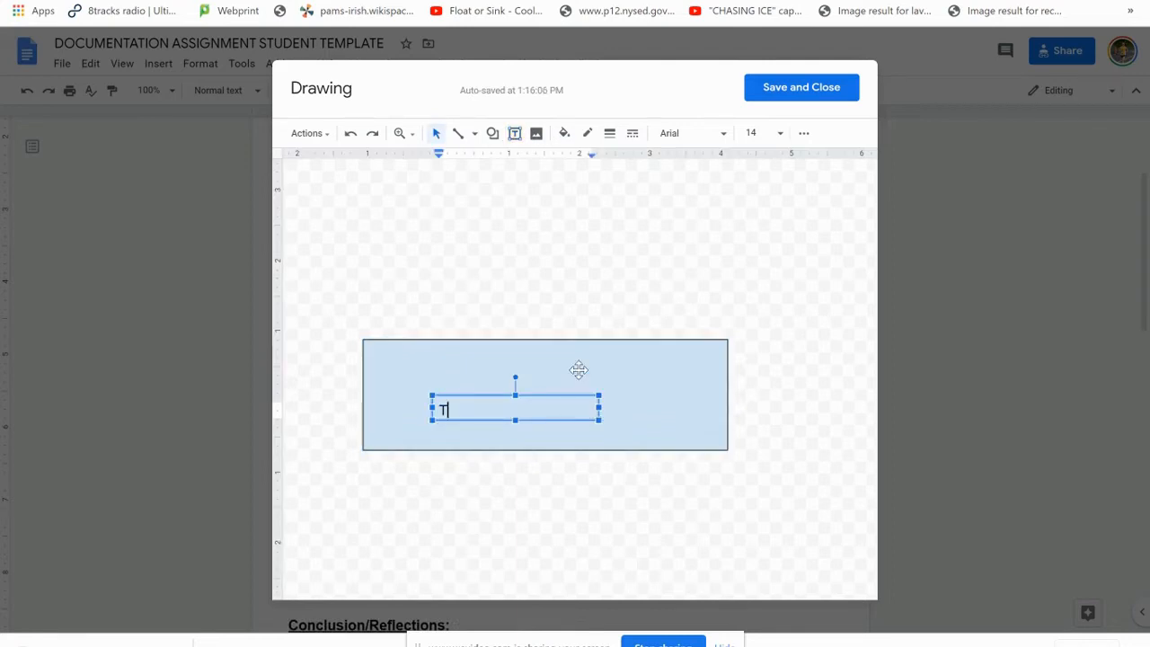
text(Lab Table)
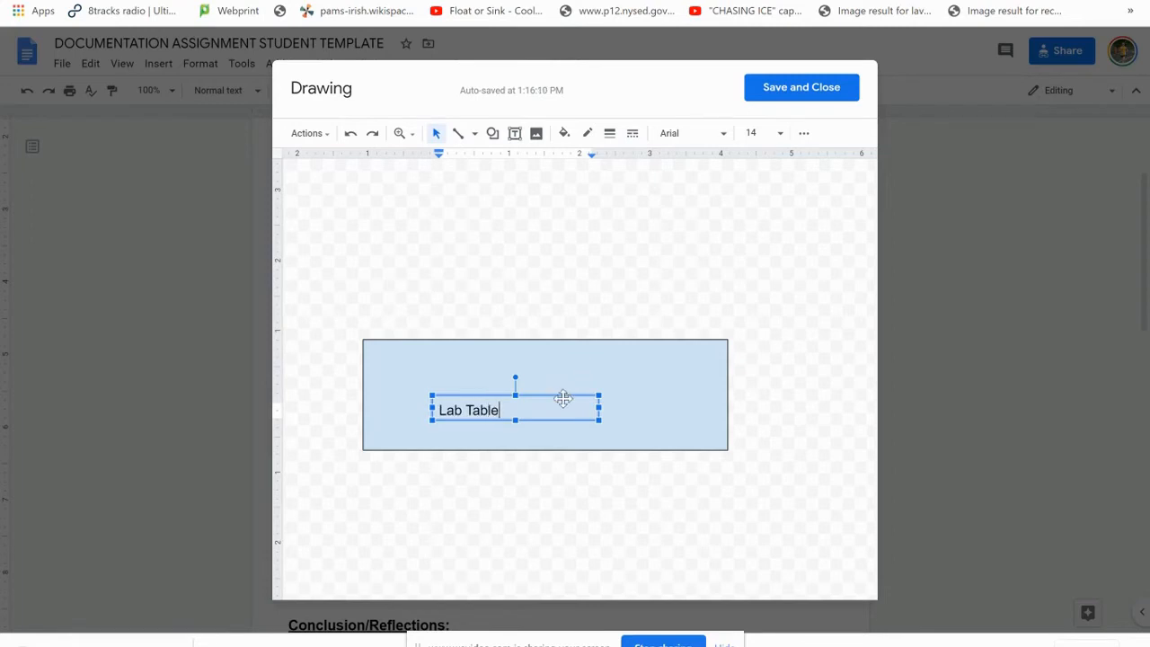
drag(563, 395, 591, 421)
drag(526, 390, 539, 384)
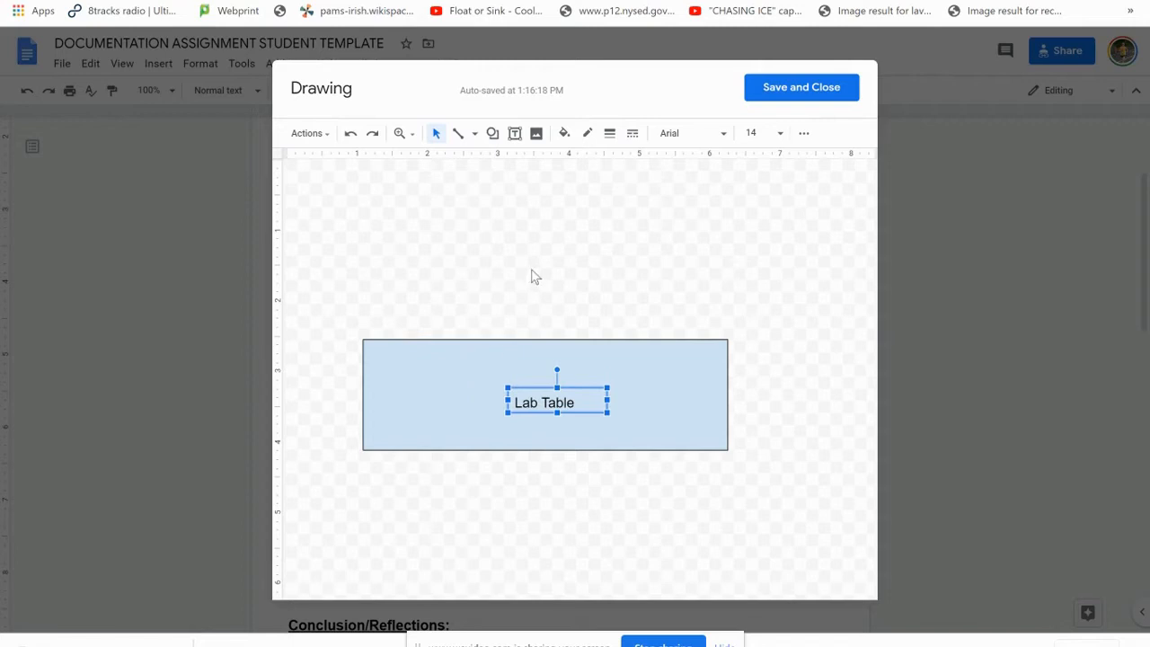
Search Google for "erlenmyer flask" images to insert into the drawing.
click(539, 140)
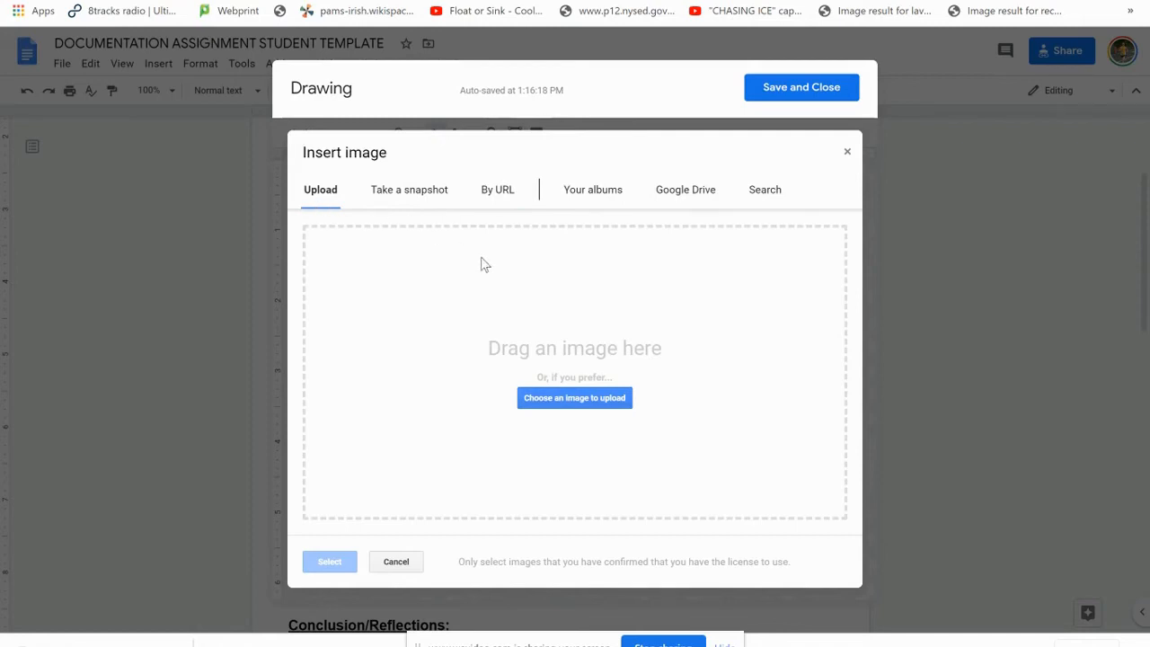
click(761, 199)
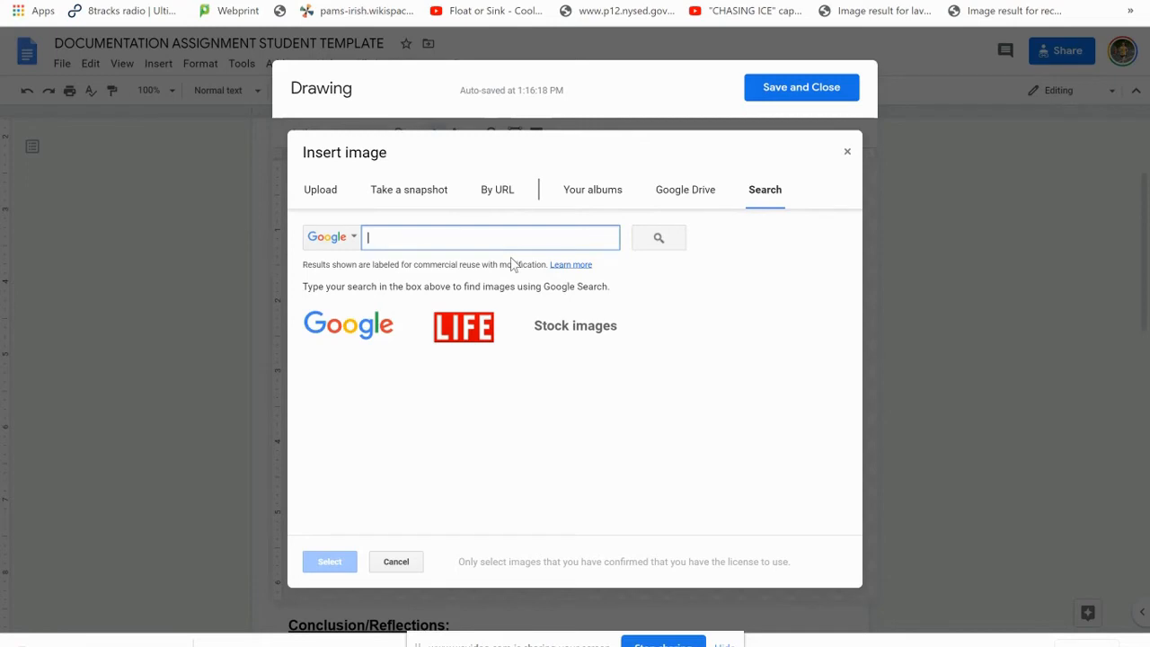
text(er)
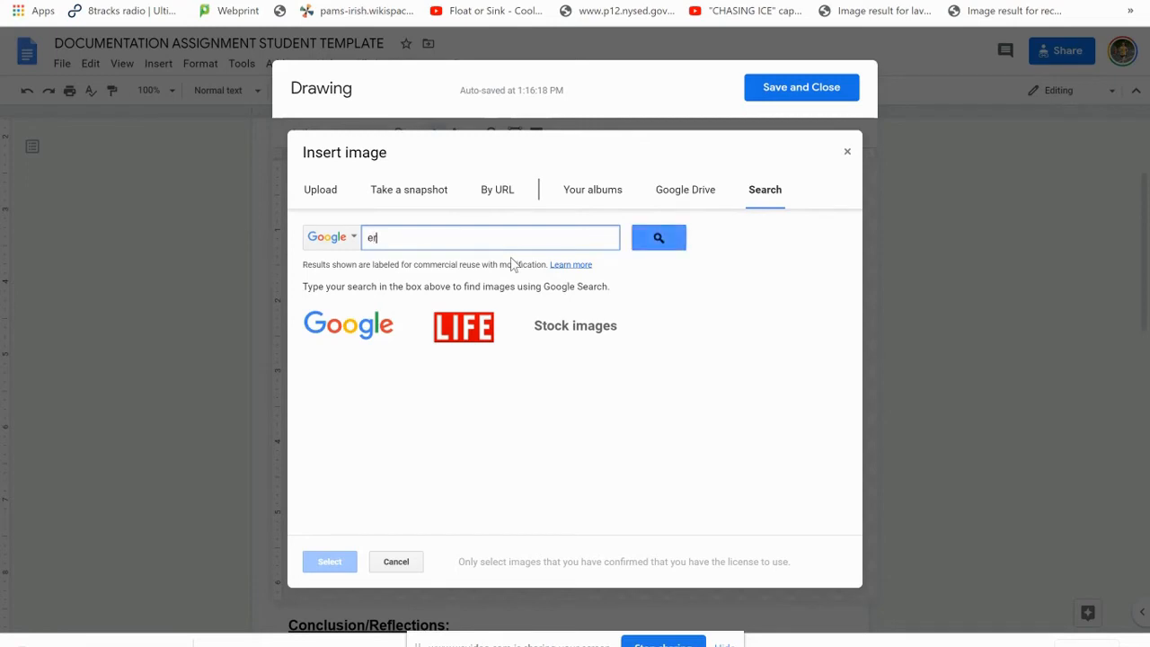
text(lenmyer flask)
key(Return)
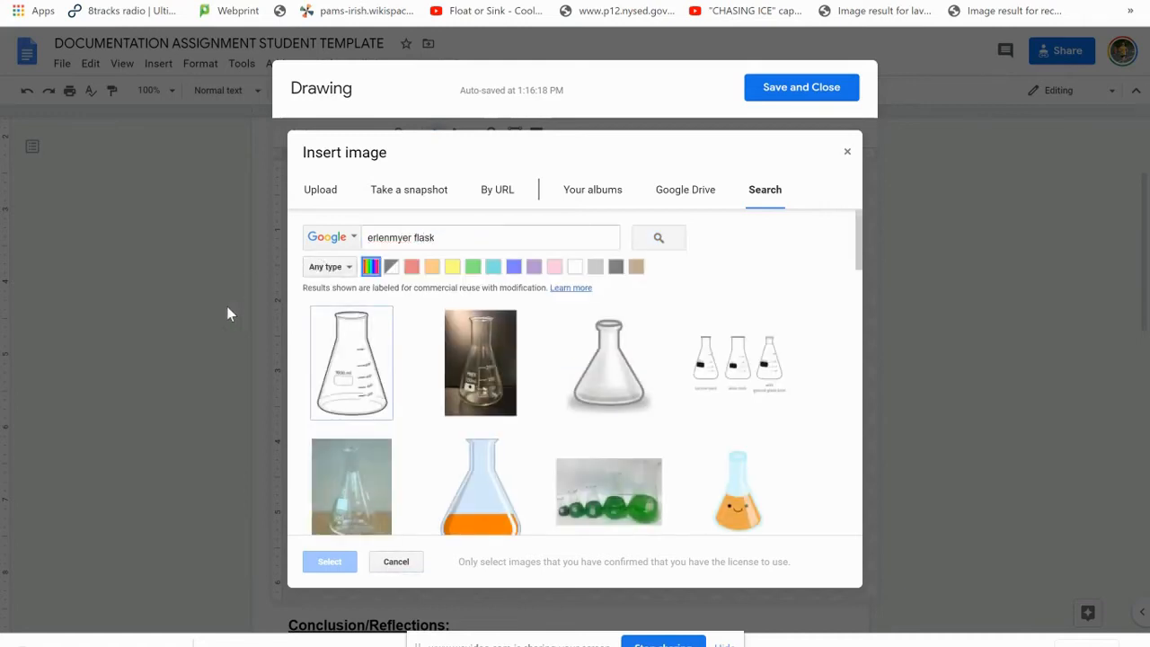
Insert the line-drawn 1000 ml flask image and shrink it to stand on the lab table's upper edge.
click(342, 406)
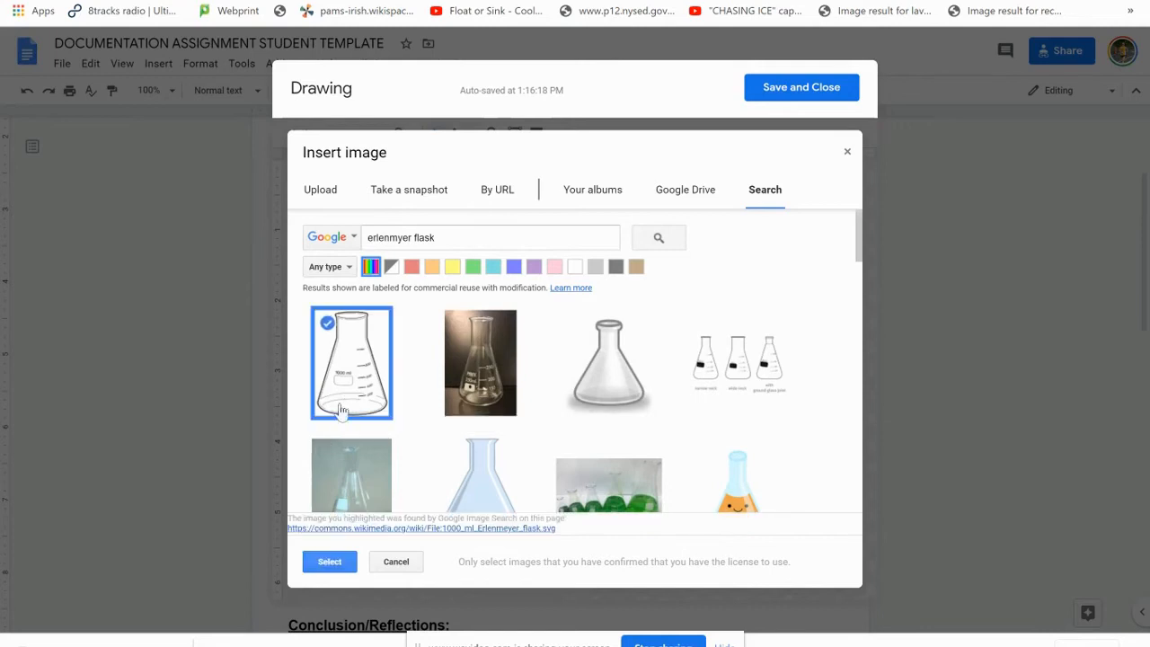
click(331, 561)
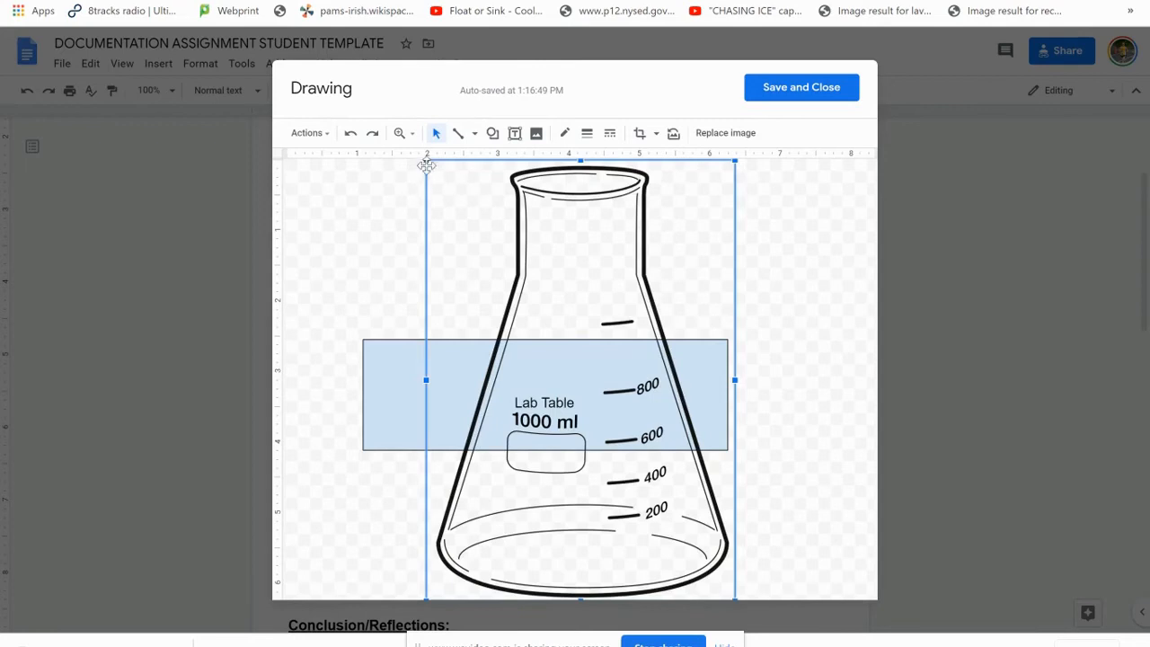
drag(426, 161, 575, 301)
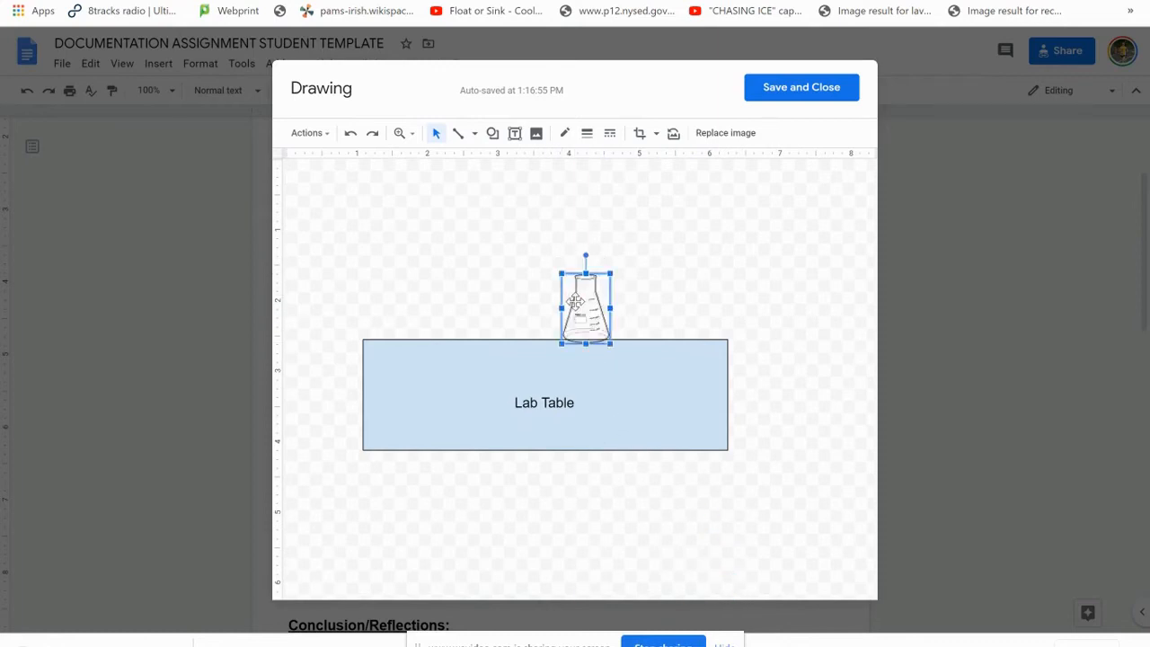
Add a text box reading "Erlenmeyer Flask" above the table, to the left of the flask.
click(516, 135)
drag(434, 255, 544, 288)
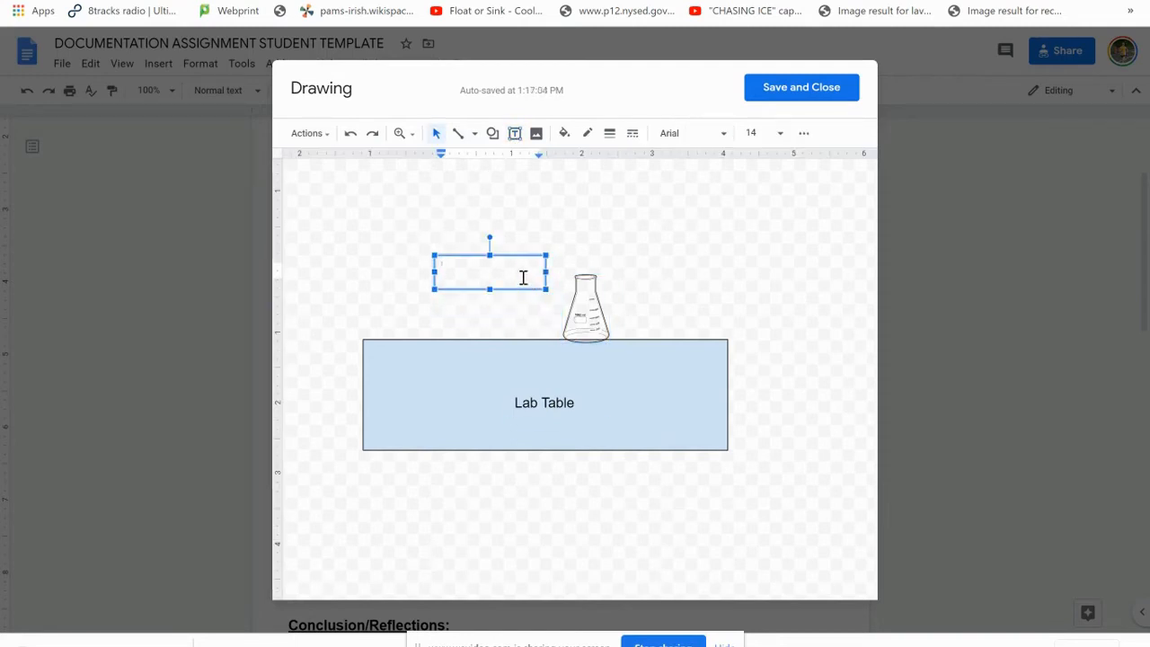
text(Erlenmeyer Flask)
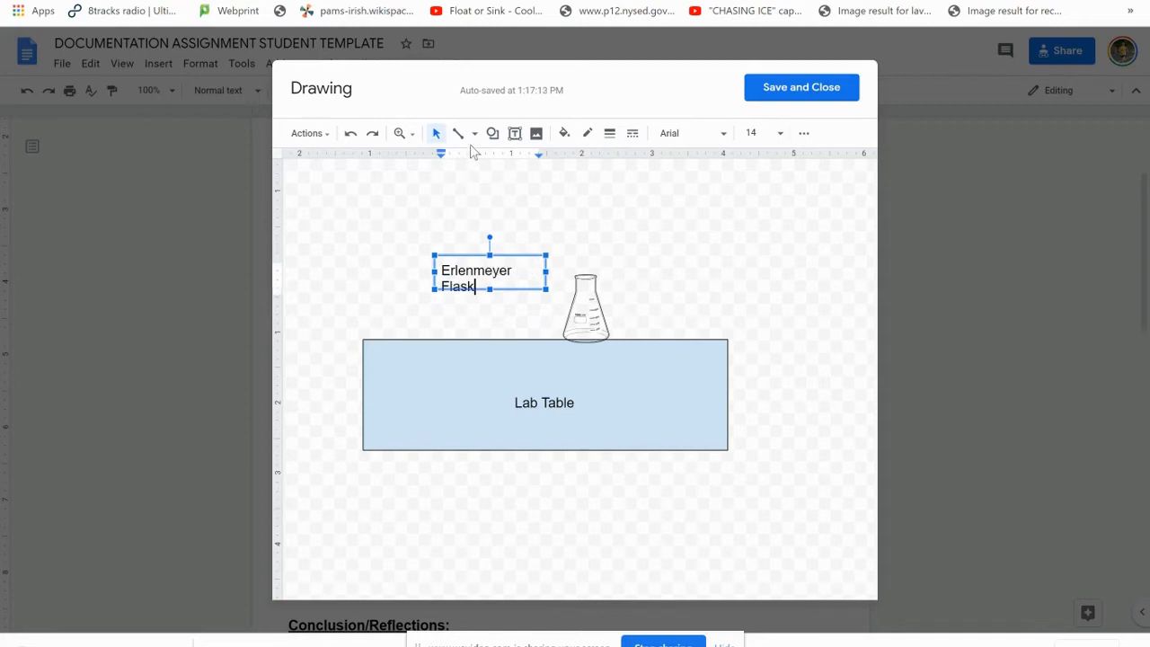
Connect the "Erlenmeyer Flask" label to the flask with a 3px line and save the drawing into the document.
click(457, 134)
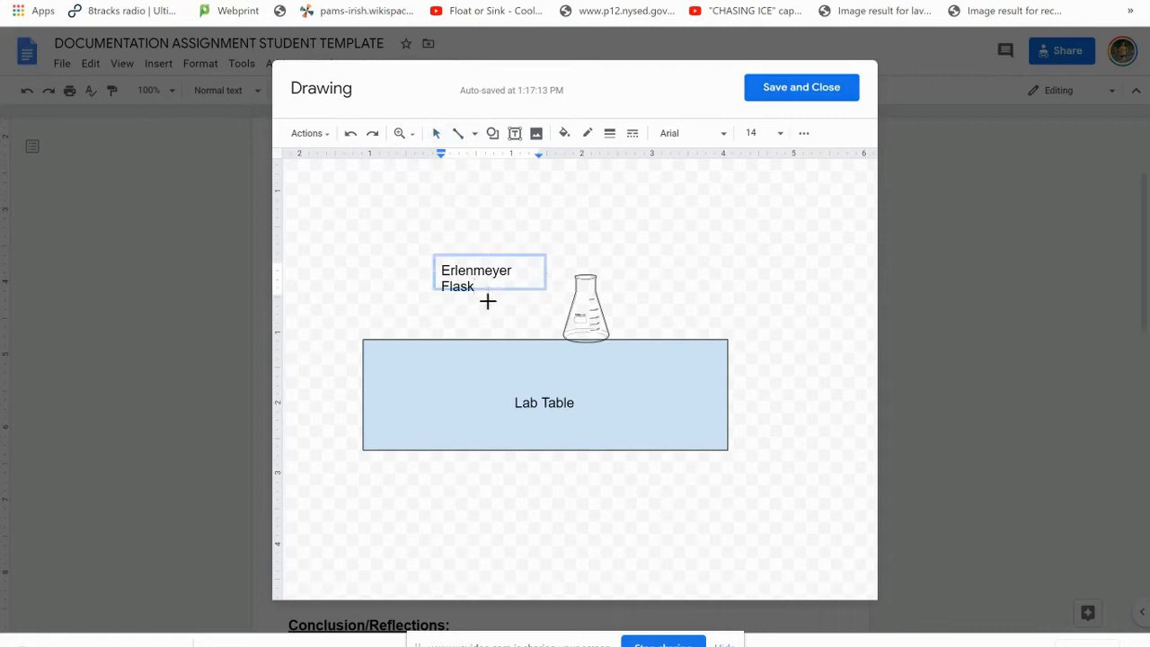
drag(488, 291, 572, 324)
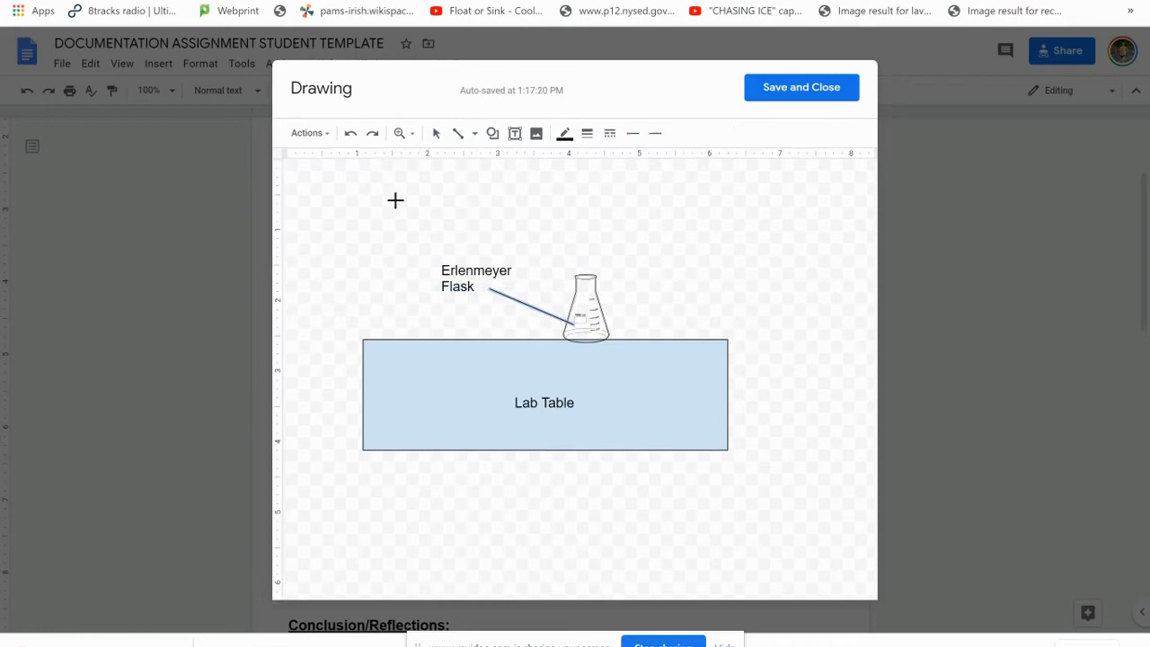
click(586, 132)
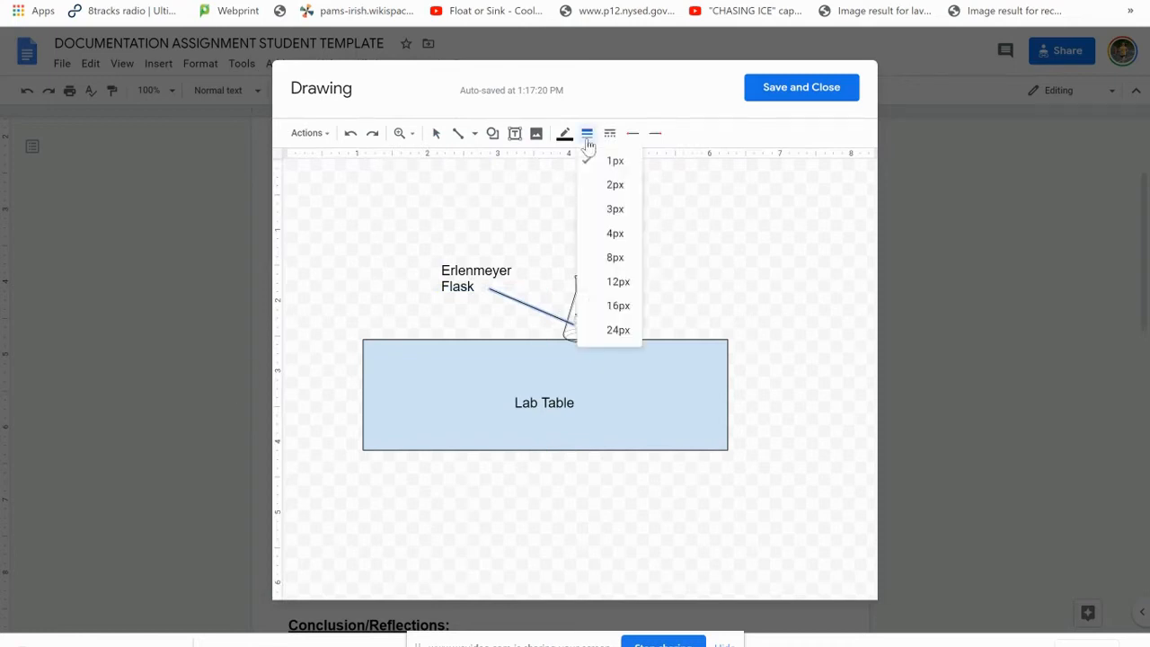
click(622, 207)
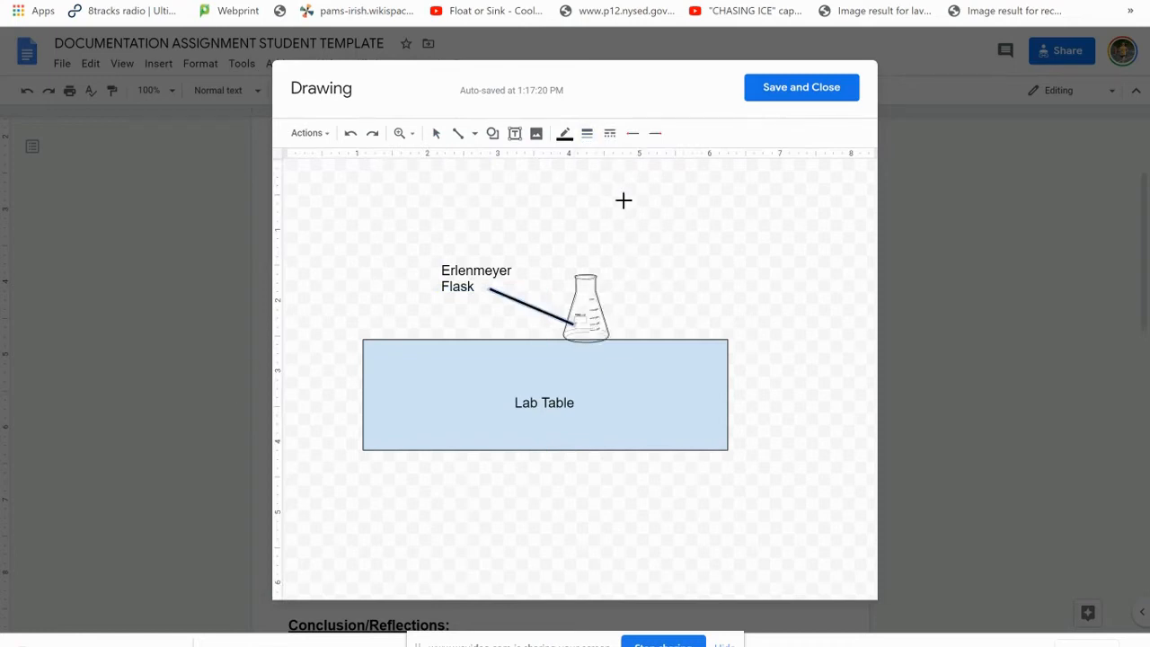
click(557, 328)
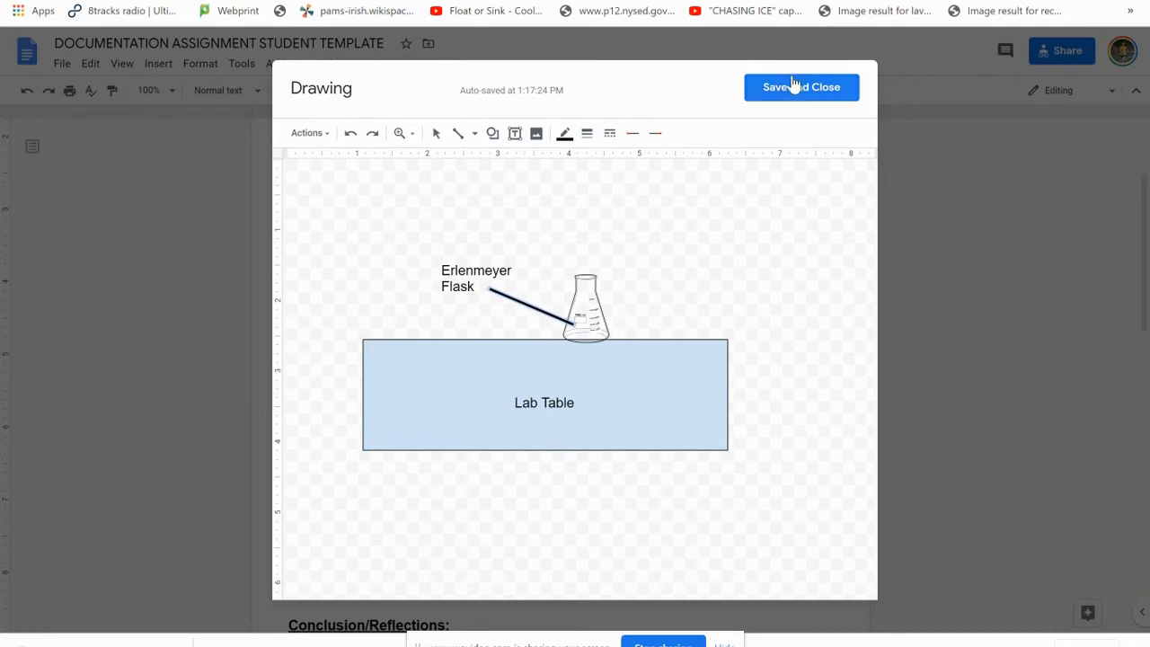
click(791, 88)
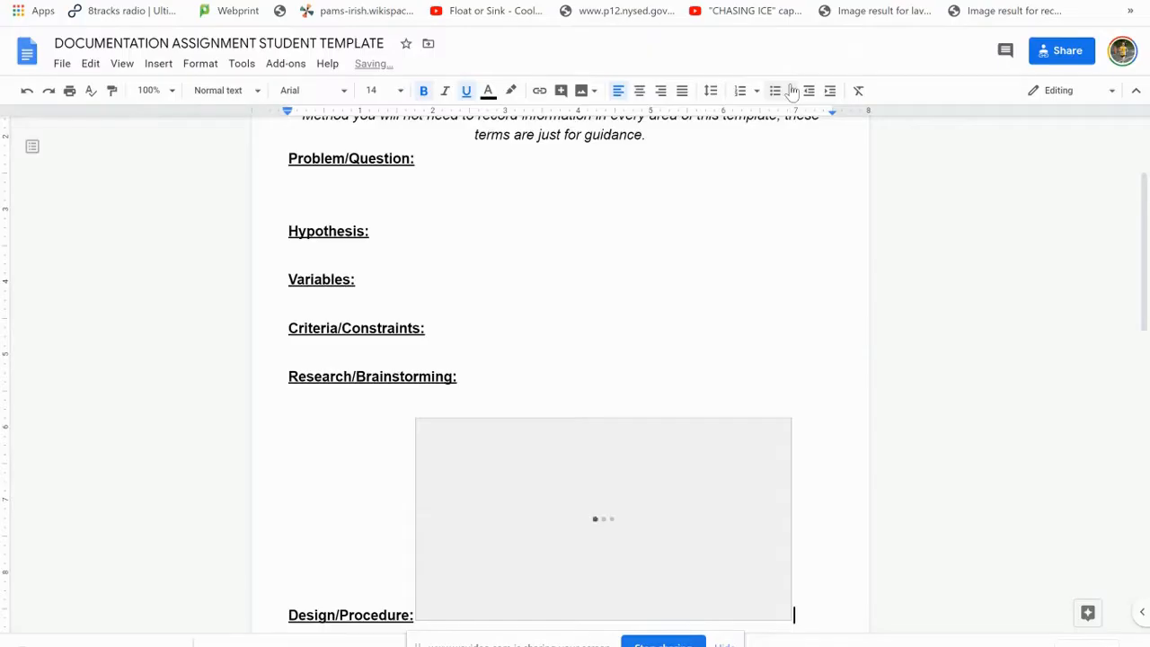
scroll(325, 431, down, 1)
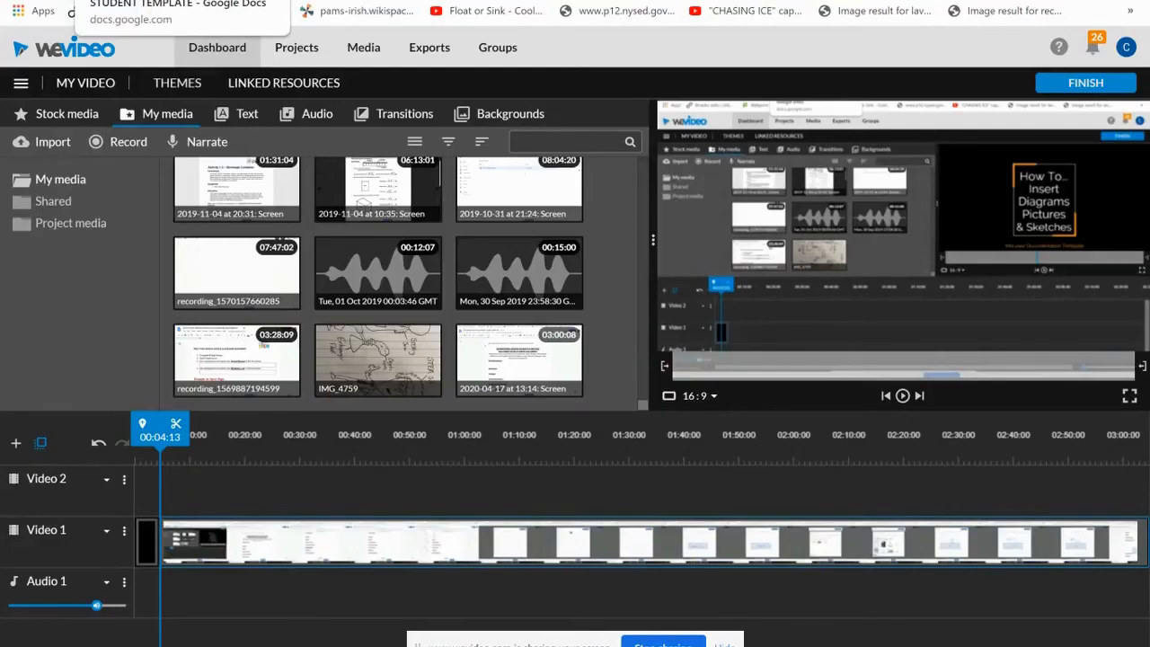
Switch to Google Drive and download the hand-drawn sketch photo IMG_4759.HEIC.
click(144, 0)
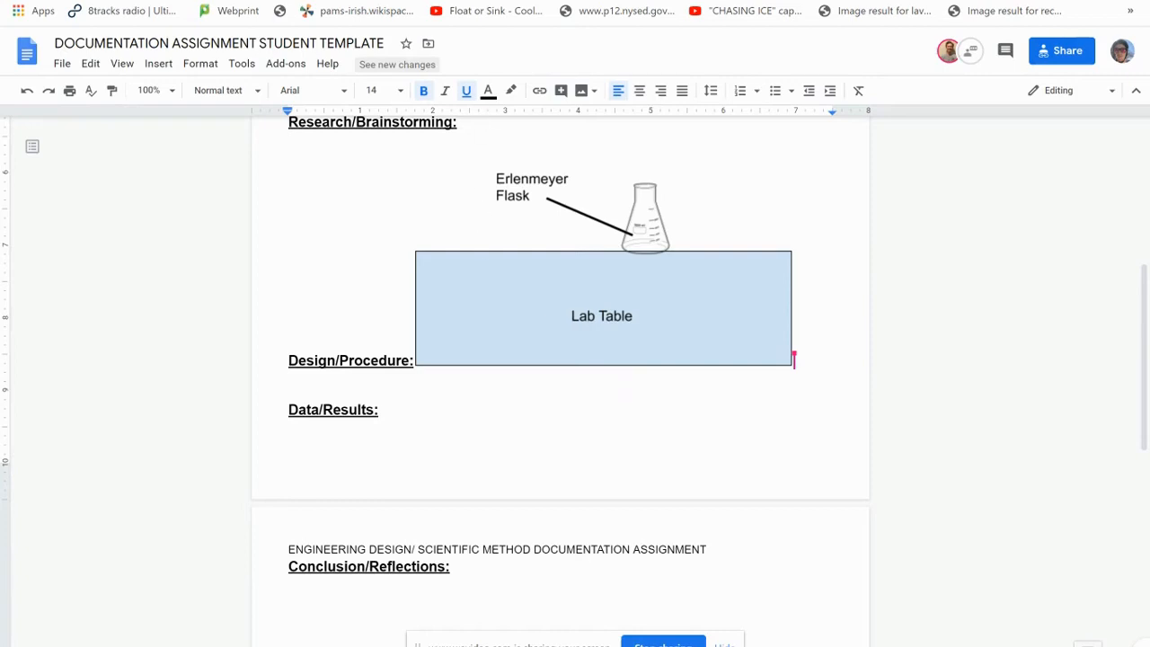
key(ctrl+Tab)
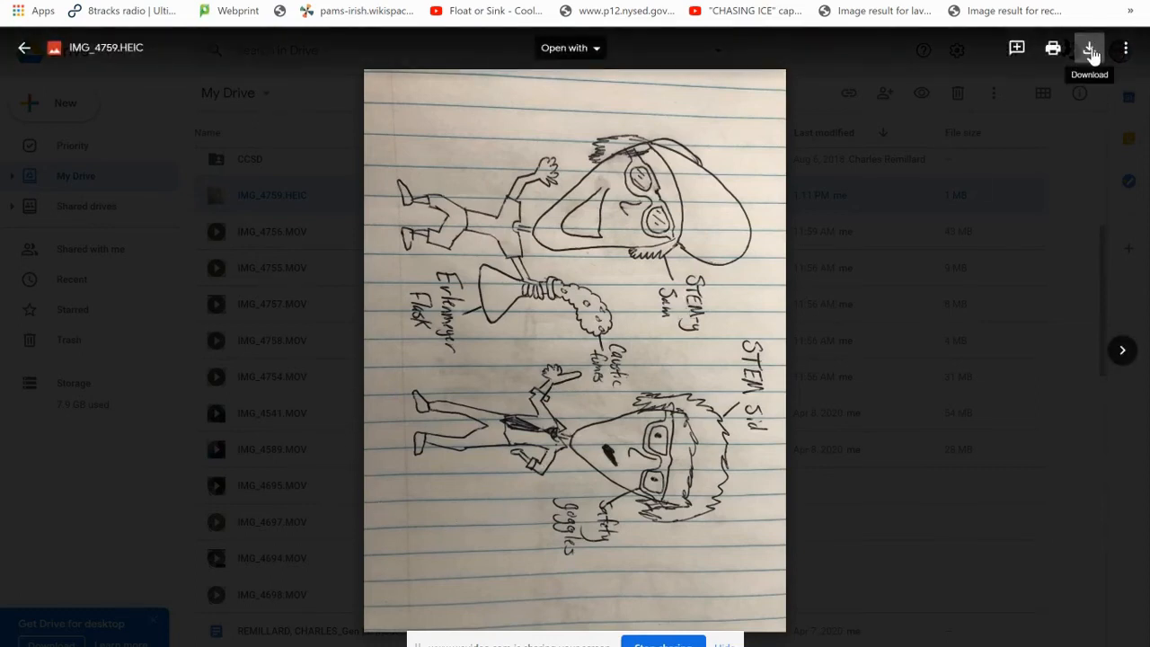
click(1089, 50)
key(ctrl+Tab)
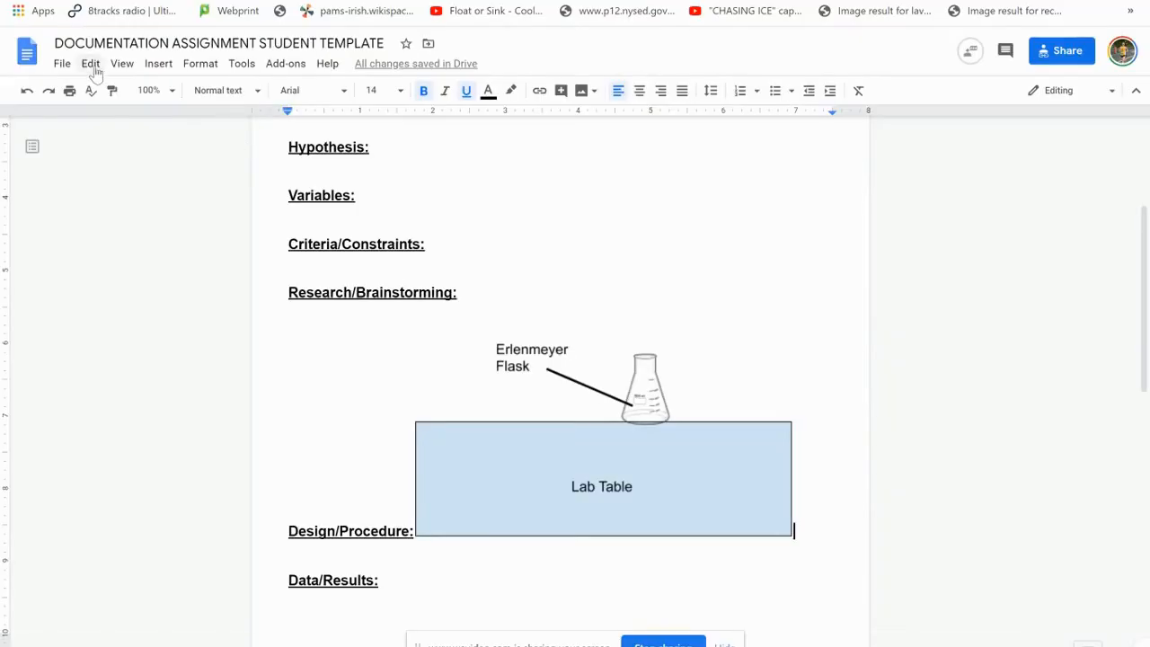
click(159, 65)
mouse_move(185, 93)
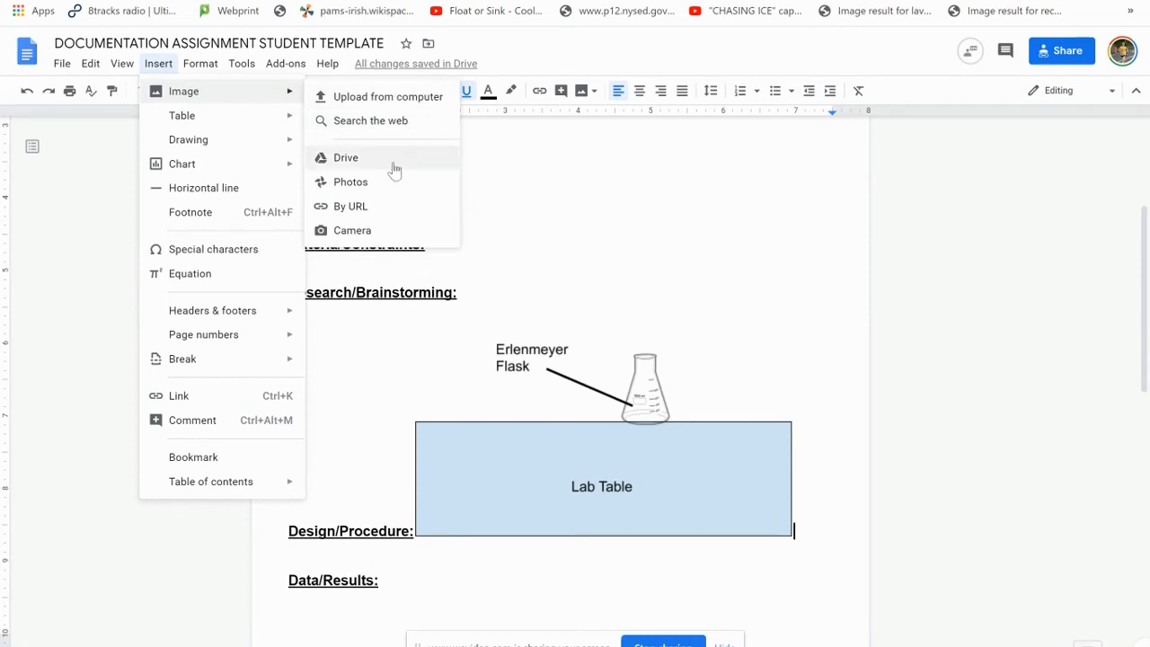
Return to the IMG_4759.HEIC sketch photo in Google Drive and open the Snipping Tool over it.
click(208, 1)
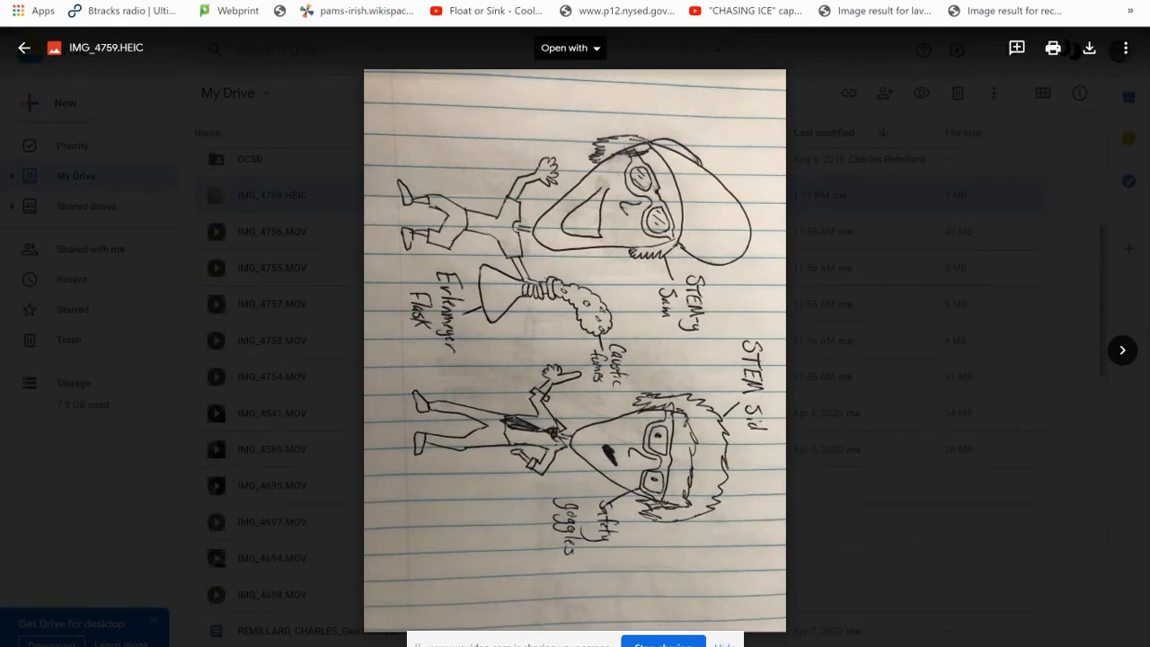
key(super+s)
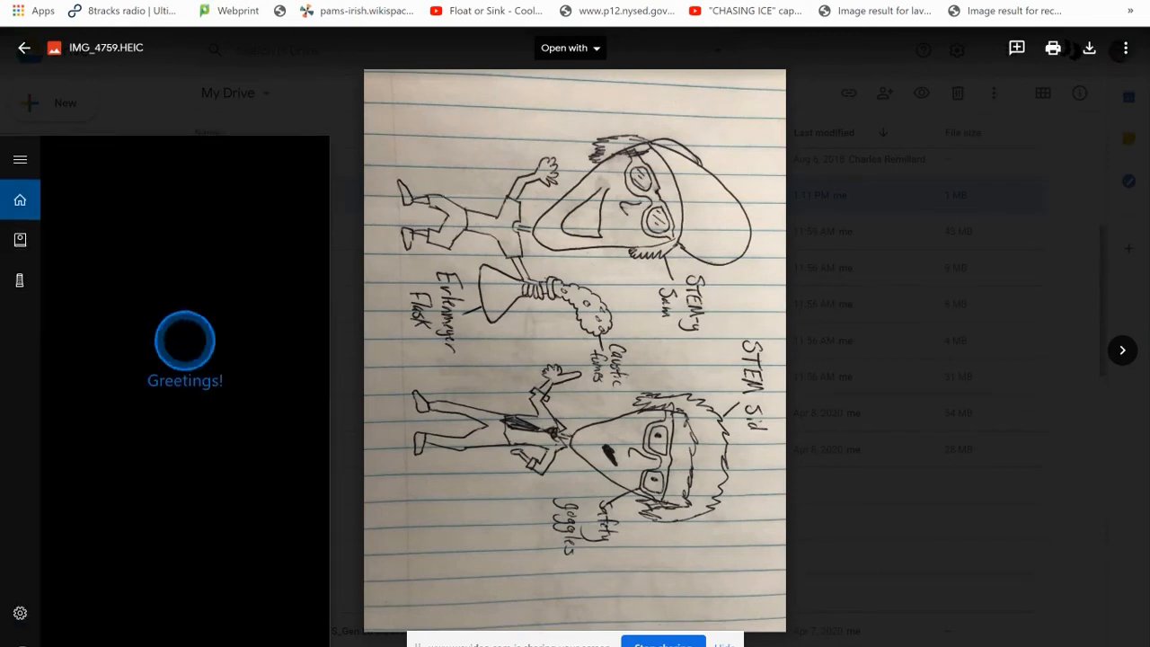
text(snipp)
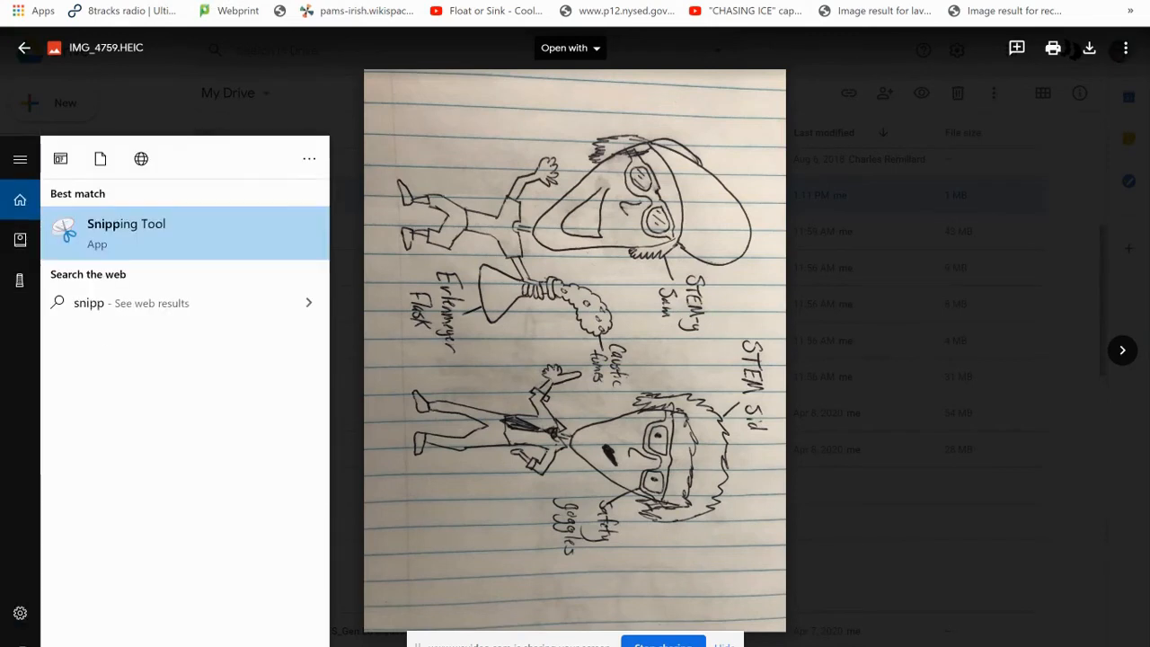
click(185, 251)
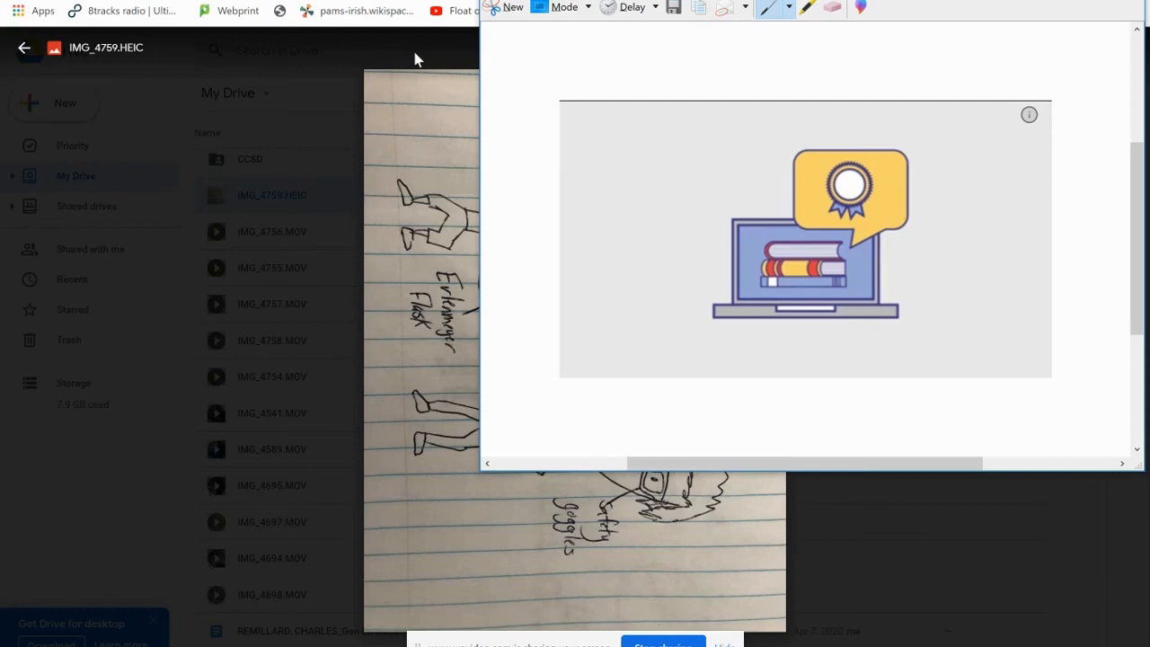
Capture a new rectangular snip of the full hand-drawn sketch photo and copy it to the clipboard.
click(505, 8)
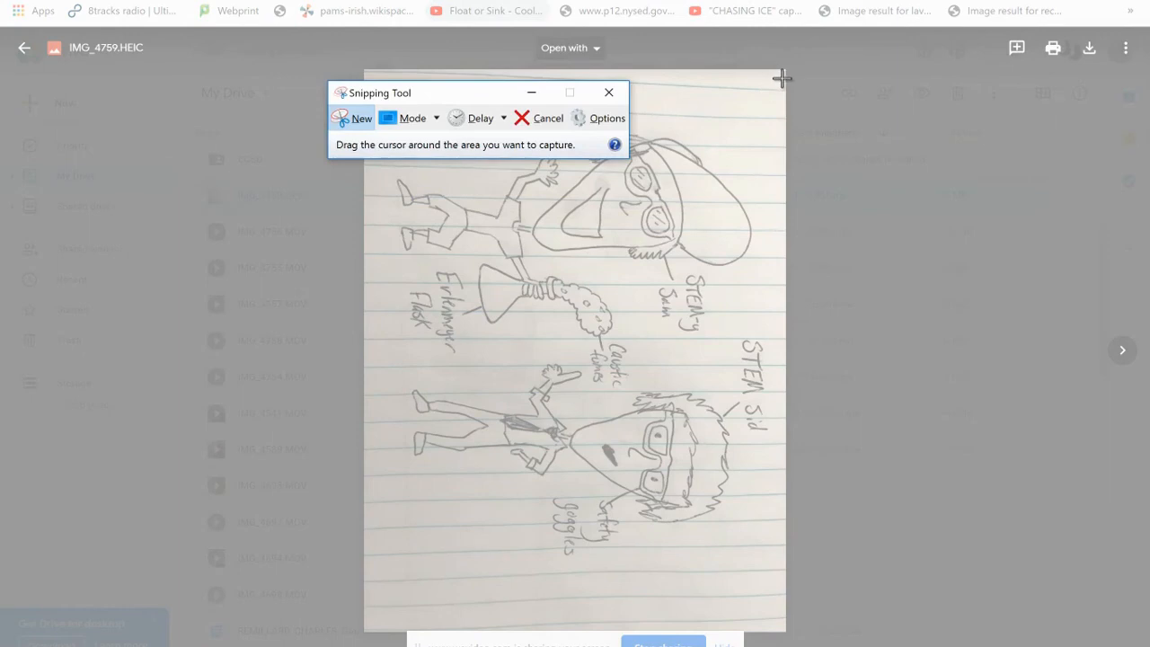
mouse_move(781, 78)
mouse_down()
mouse_move(713, 531)
mouse_move(459, 610)
mouse_move(368, 602)
mouse_up()
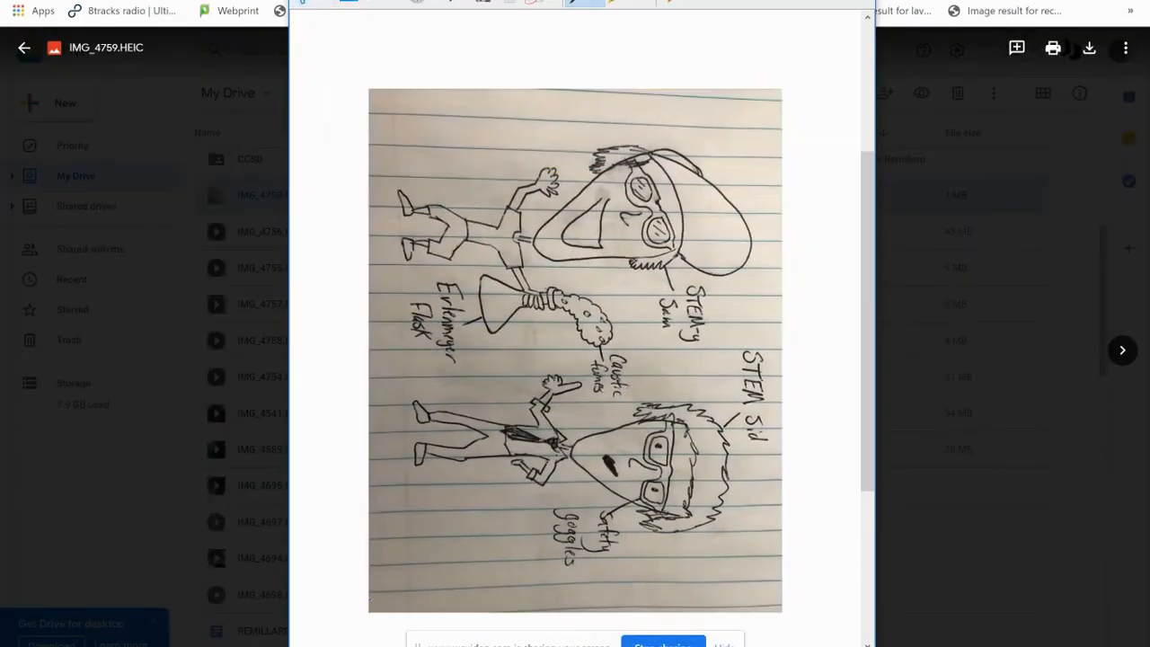
click(512, 5)
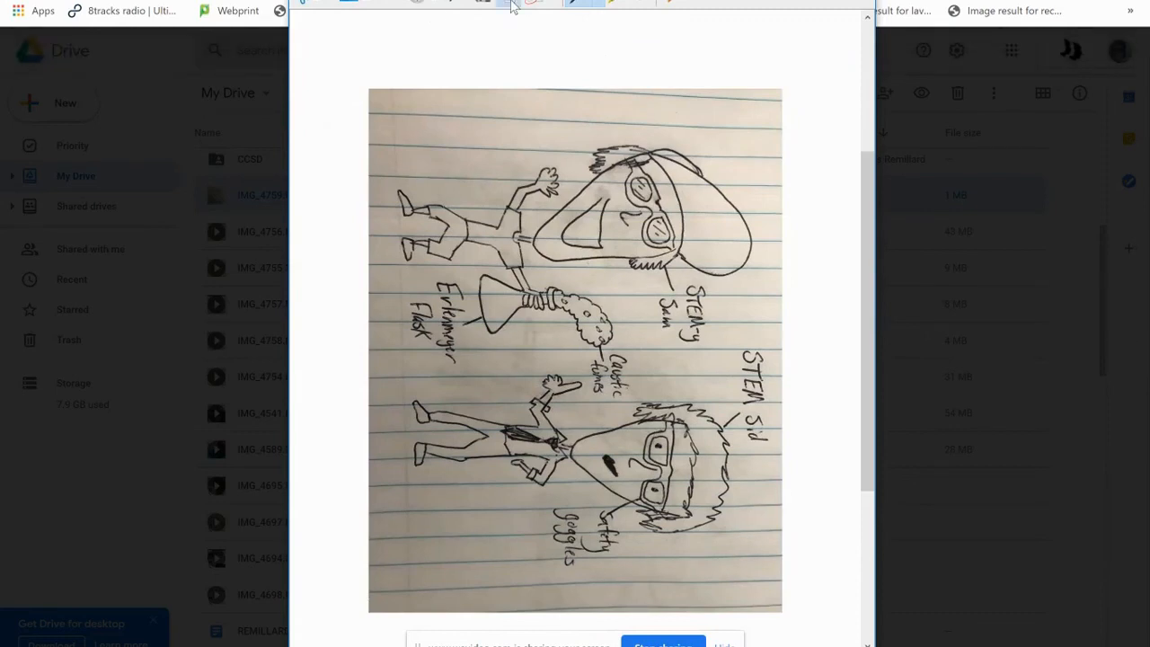
Switch to the documentation assignment template in Google Docs and paste the sketch snip after the lab table drawing in Design/Procedure.
click(116, 1)
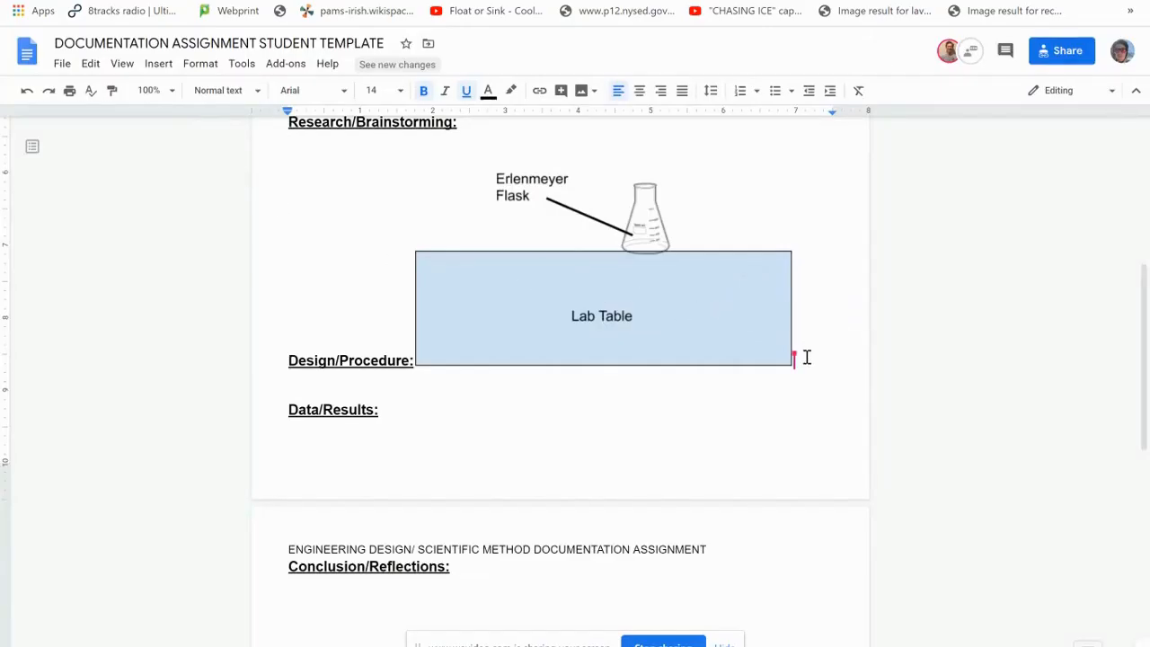
right_click(806, 358)
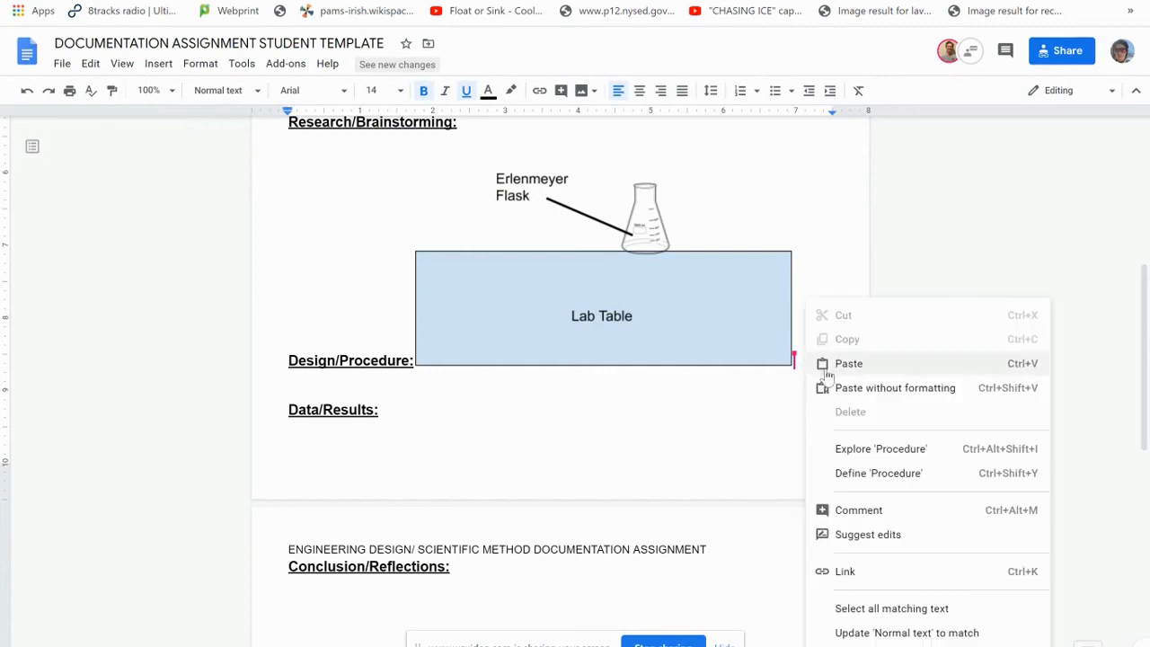
click(827, 363)
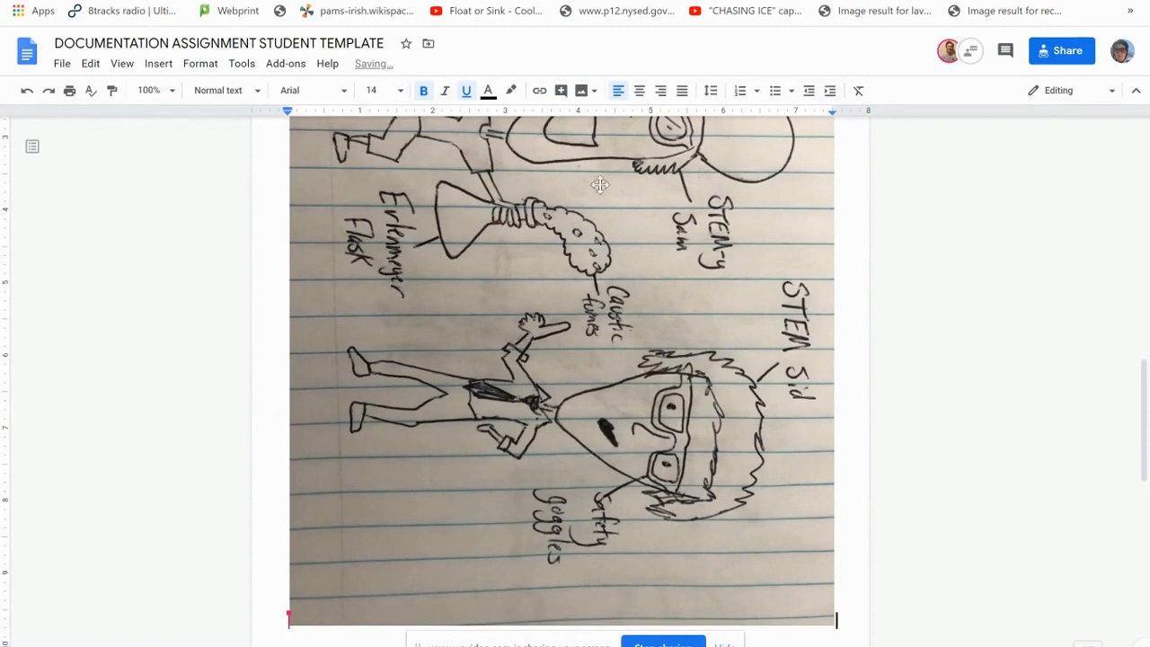
scroll(480, 441, up, 5)
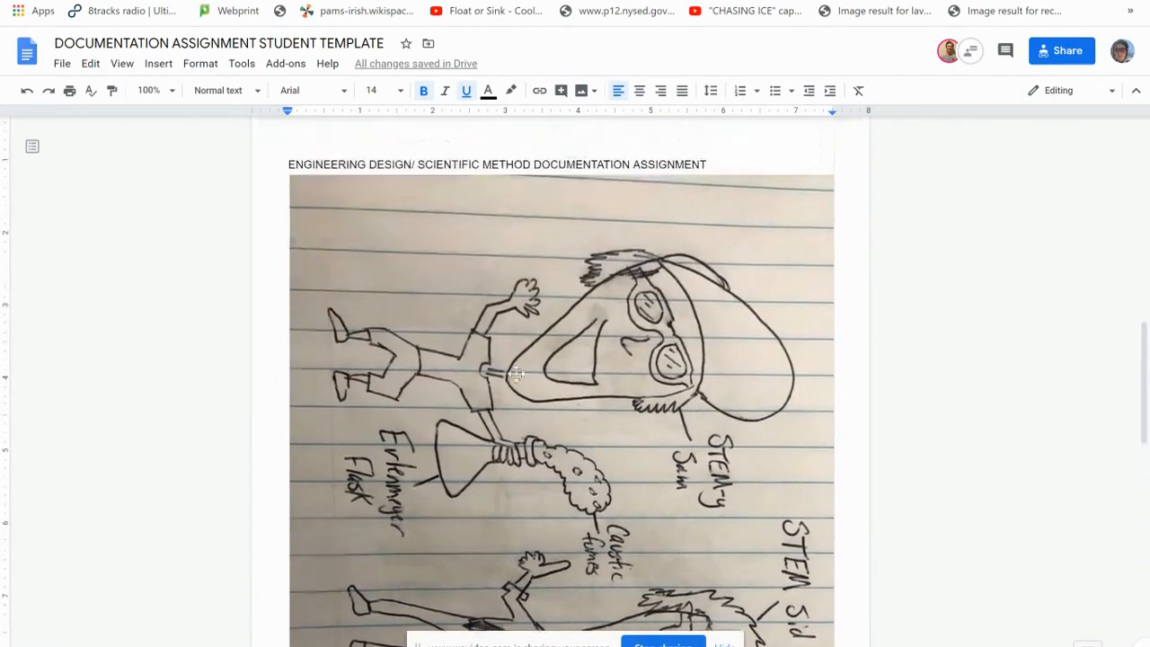
scroll(580, 447, down, 2)
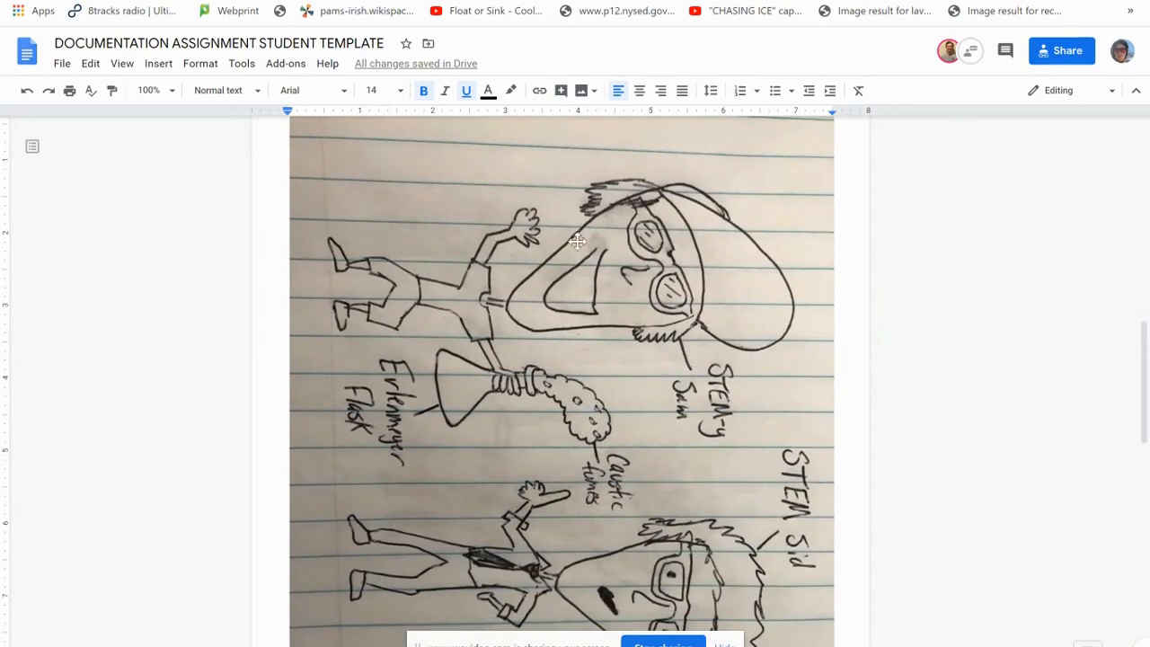